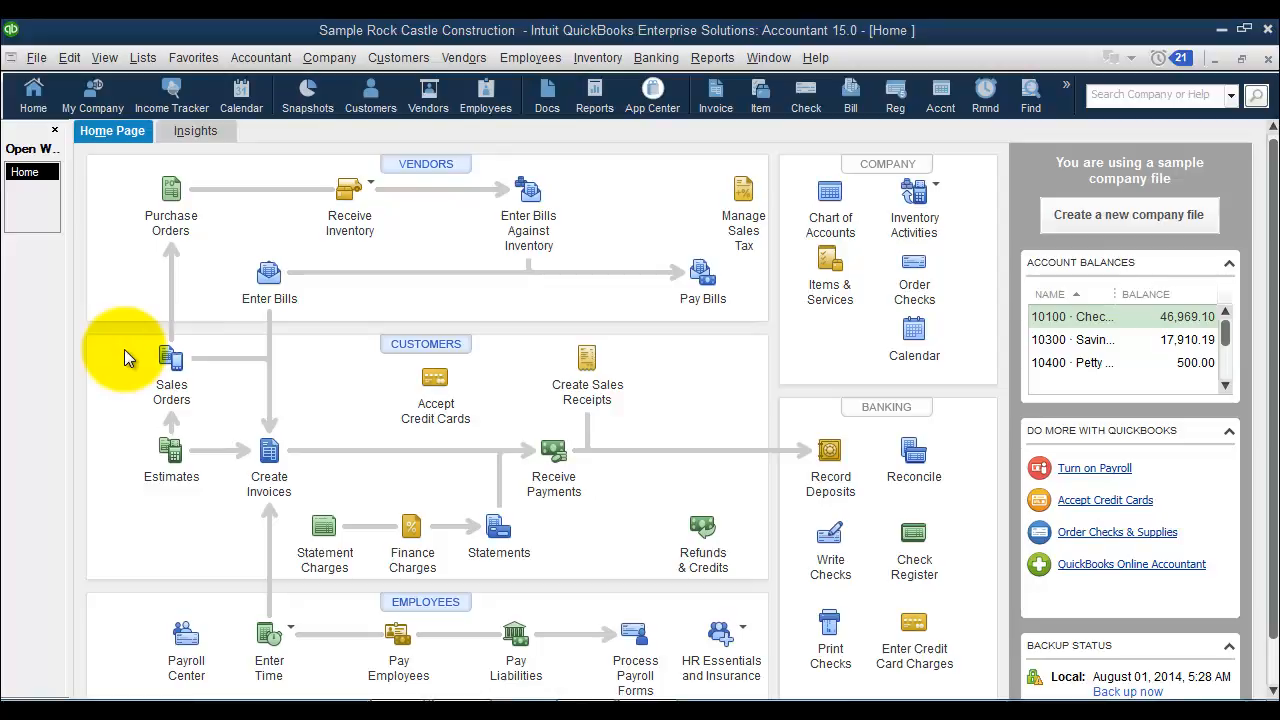
- Open the company-wide Items & Inventory preferences
{"action": "left_click", "coordinate": [36, 57]}
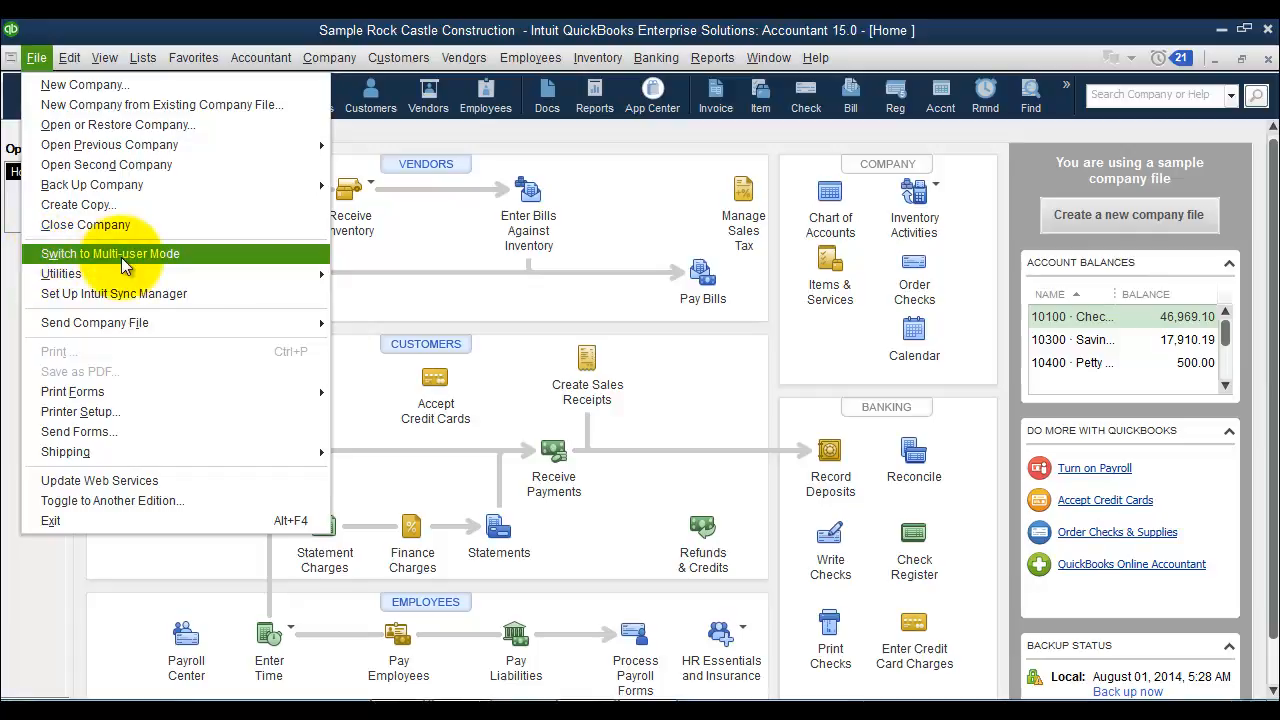
{"action": "mouse_move", "coordinate": [62, 57]}
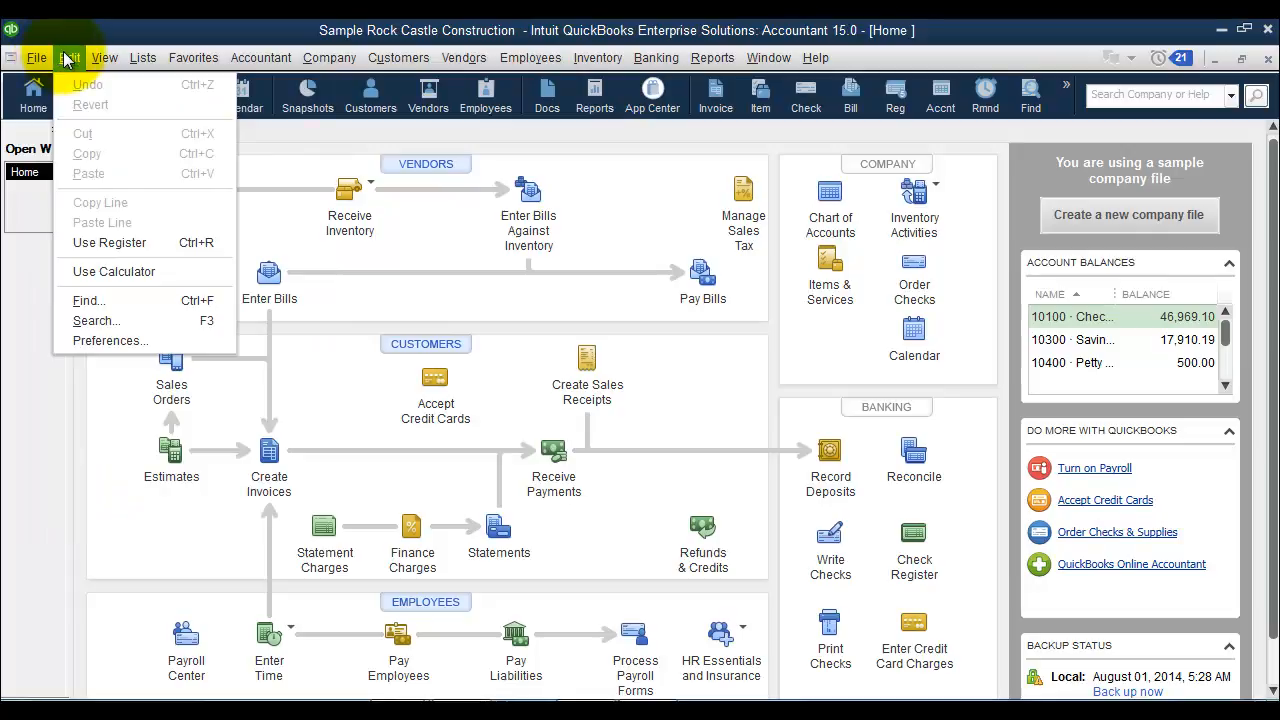
{"action": "left_click", "coordinate": [110, 341]}
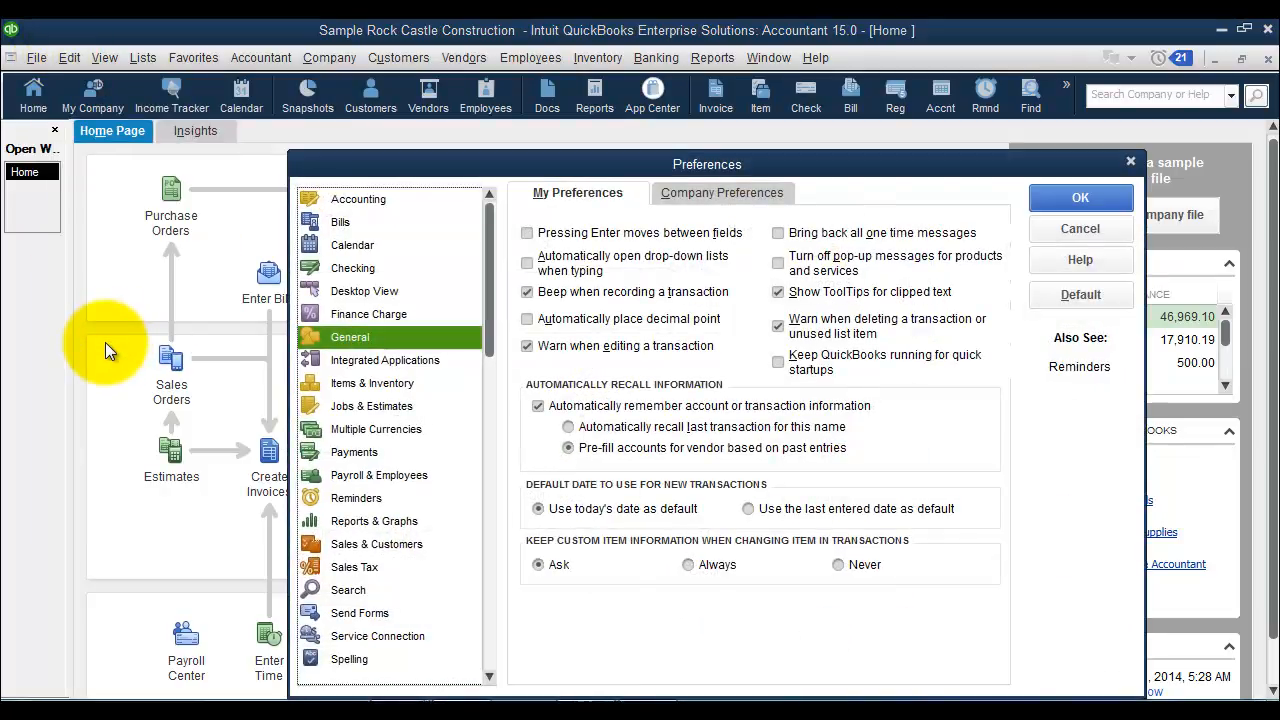
{"action": "left_click", "coordinate": [362, 390]}
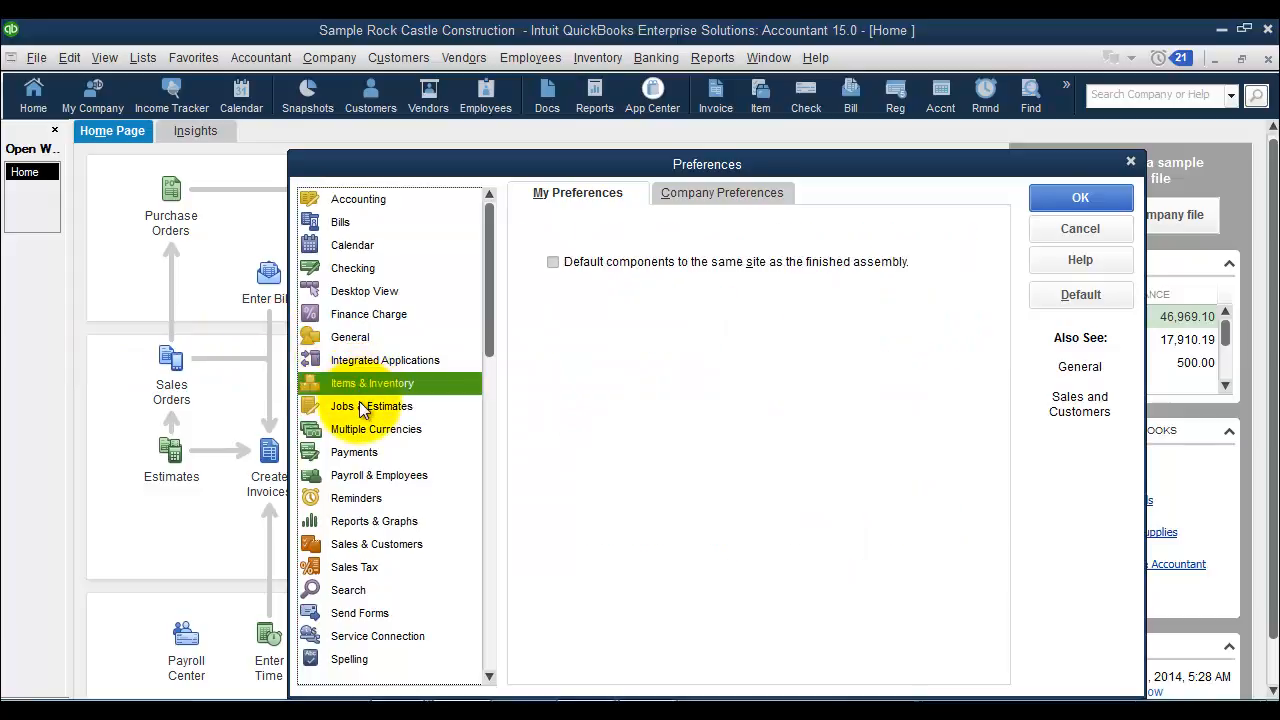
{"action": "left_click", "coordinate": [745, 195]}
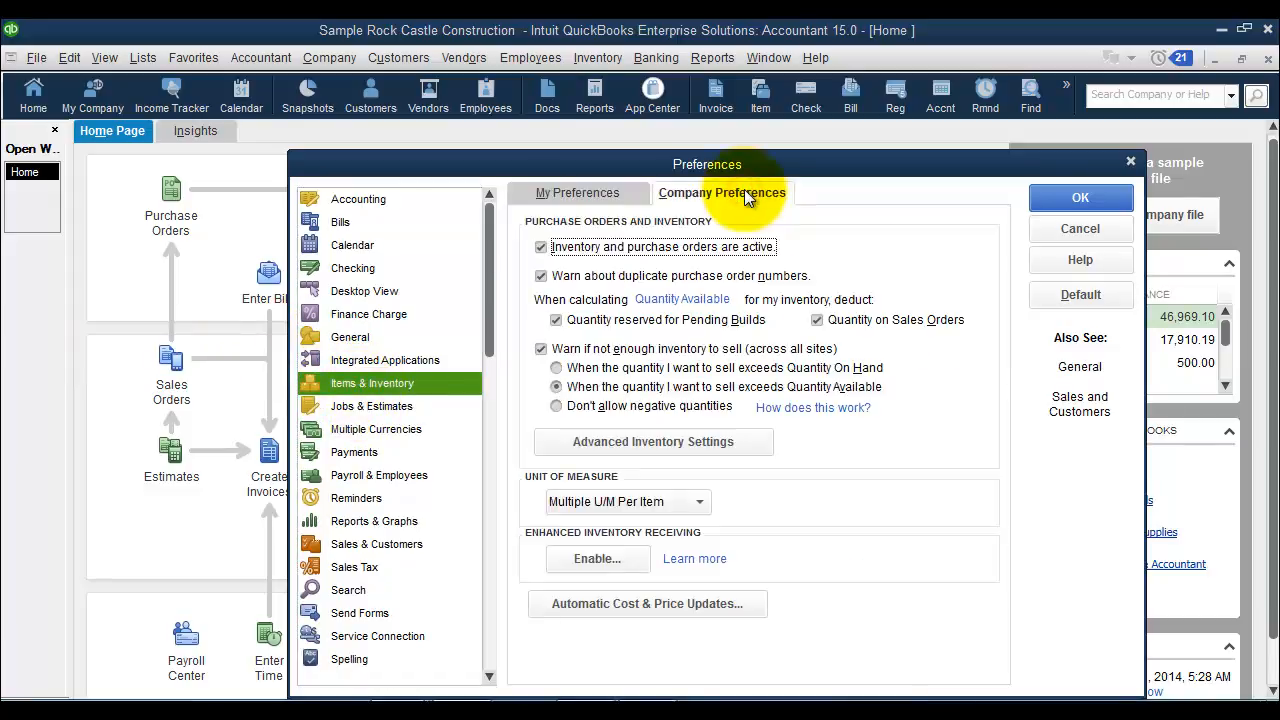
{"action": "left_click_drag", "start_coordinate": [718, 166], "coordinate": [638, 92]}
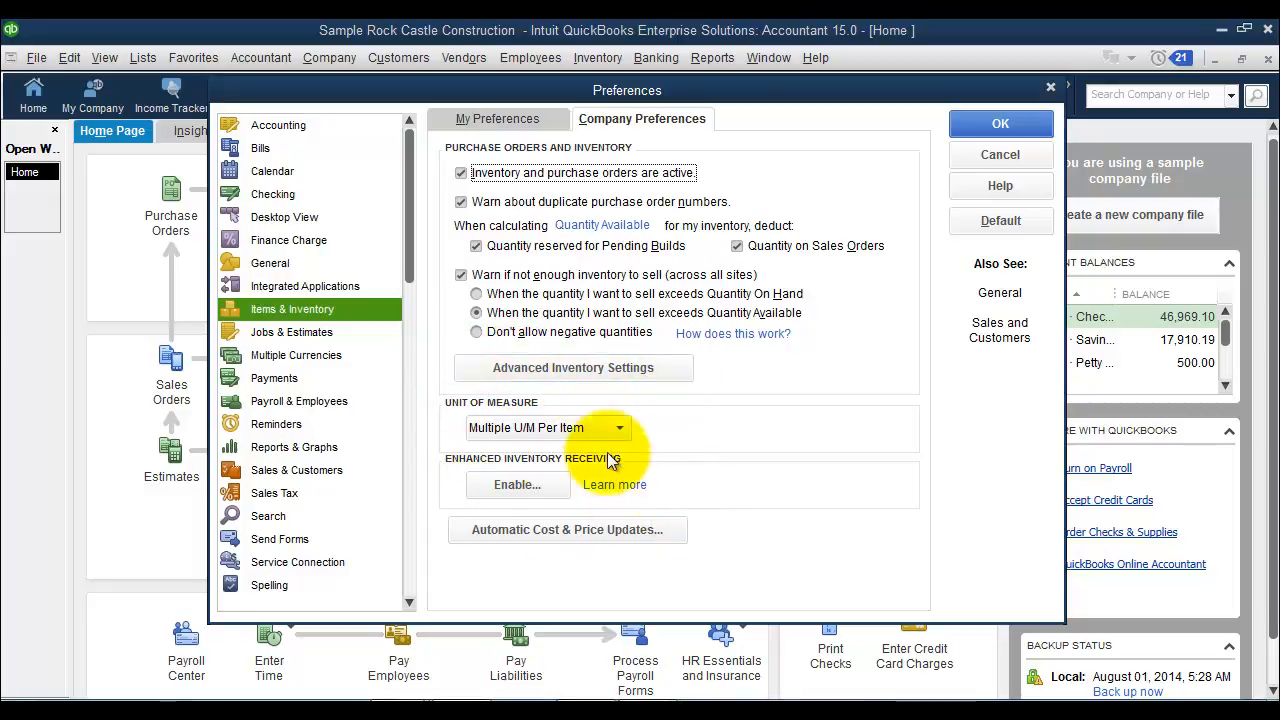
- Try to turn on Enhanced Inventory Receiving, accepting that the change is permanent and that all open windows get closed
{"action": "left_click", "coordinate": [510, 490]}
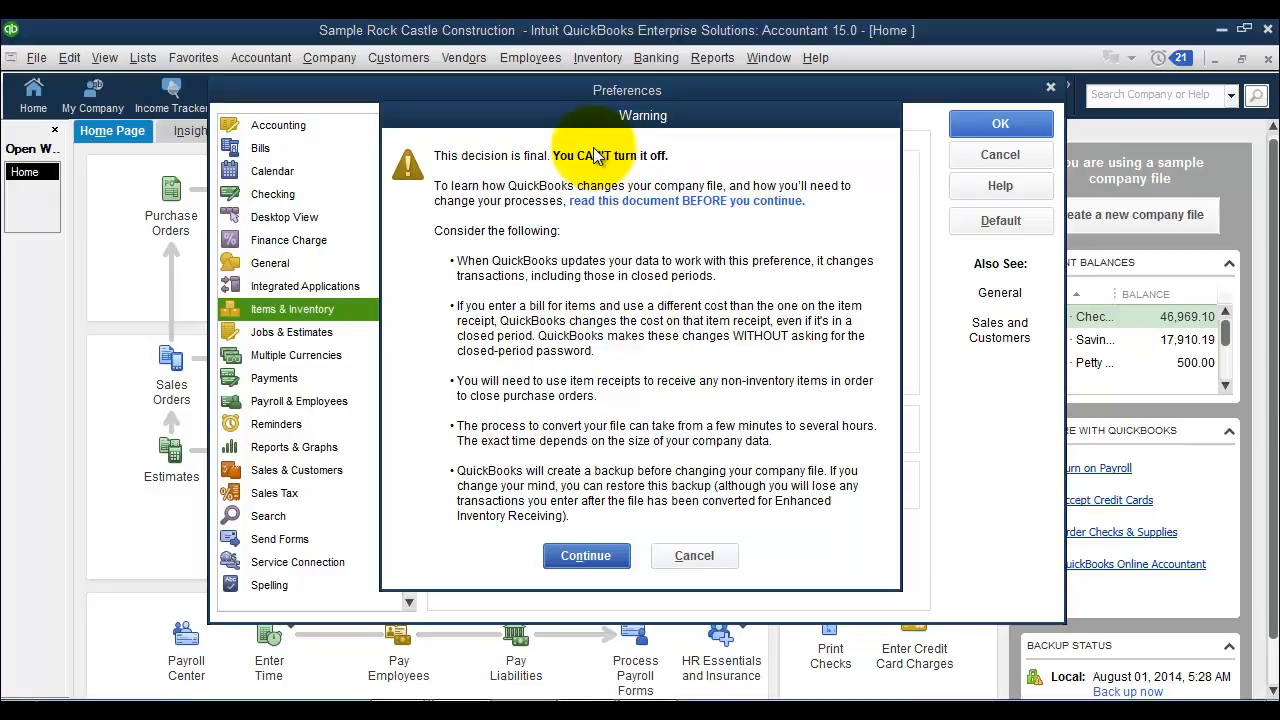
{"action": "left_click", "coordinate": [610, 560]}
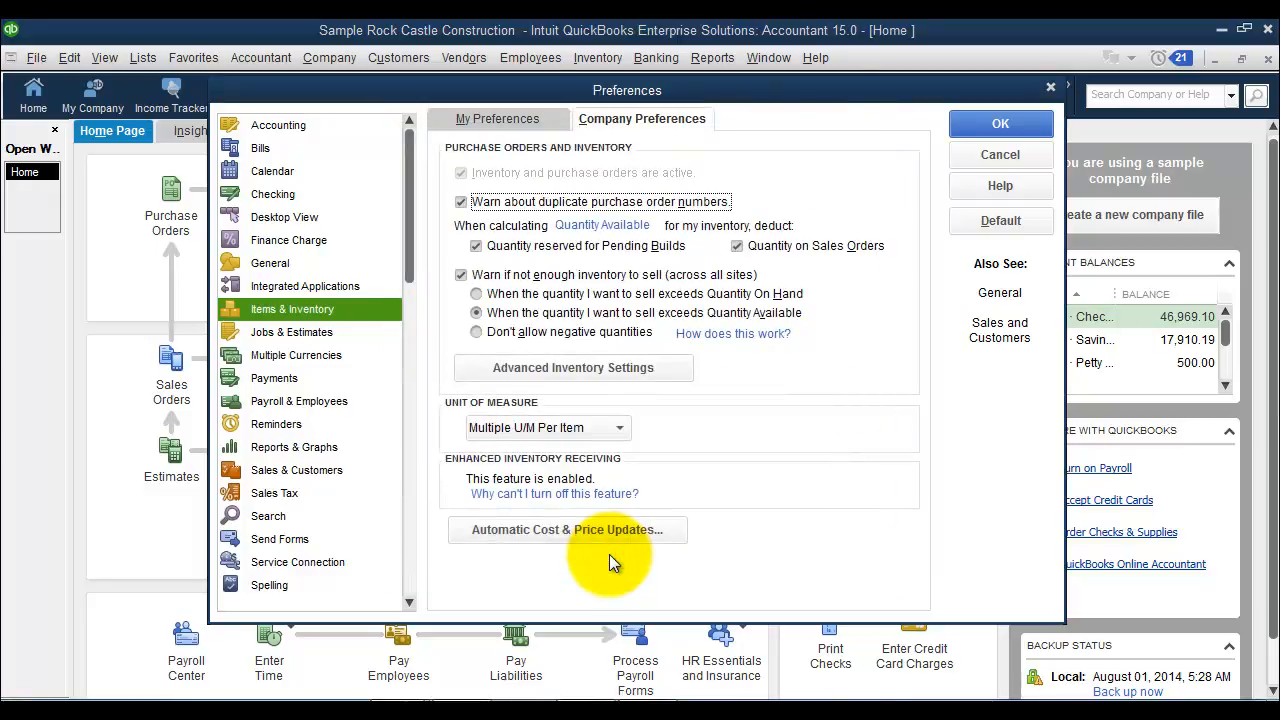
{"action": "left_click", "coordinate": [1000, 124]}
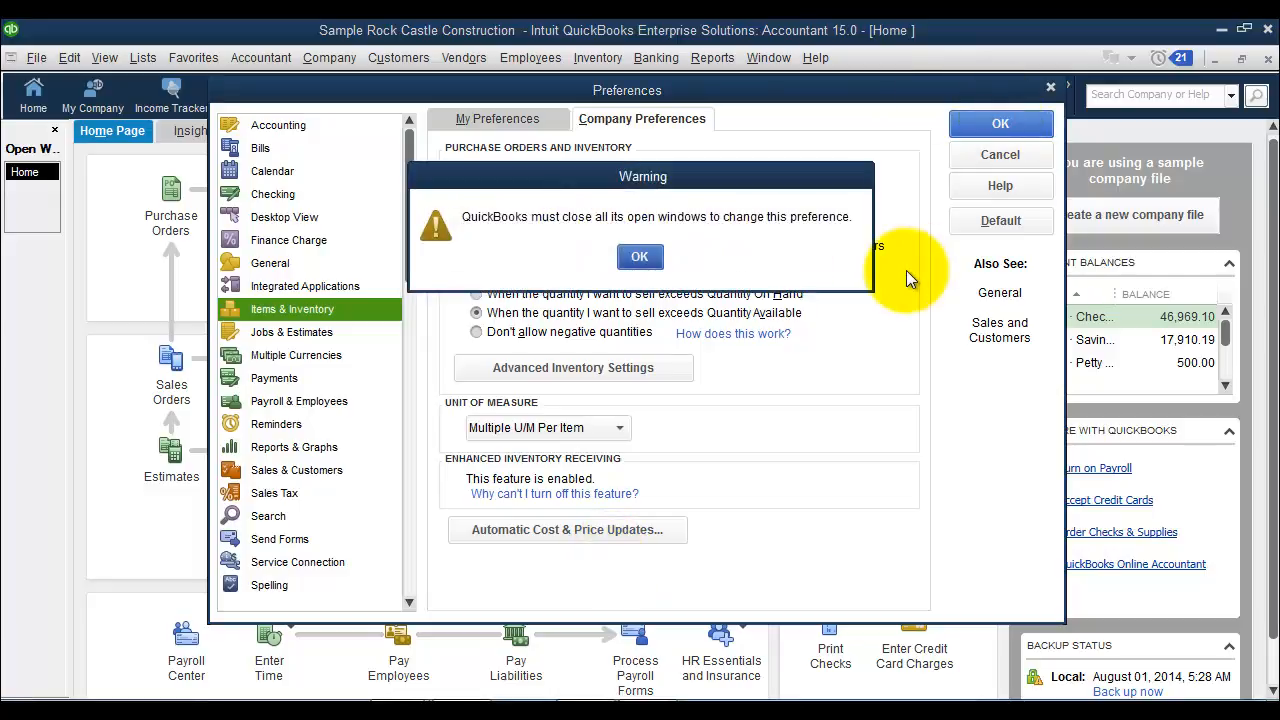
{"action": "left_click", "coordinate": [641, 260]}
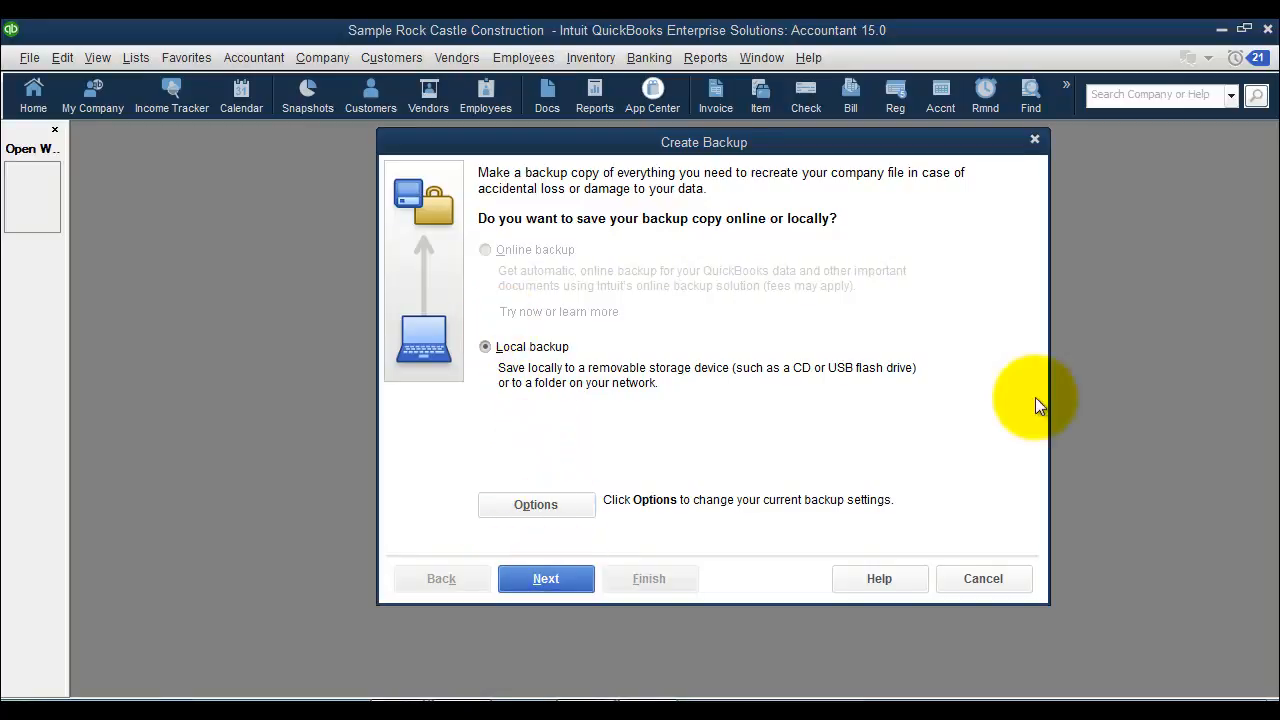
- Configure the local backup to save to the Desktop with no verification, keeping that location despite it being on the same drive
{"action": "left_click", "coordinate": [558, 580]}
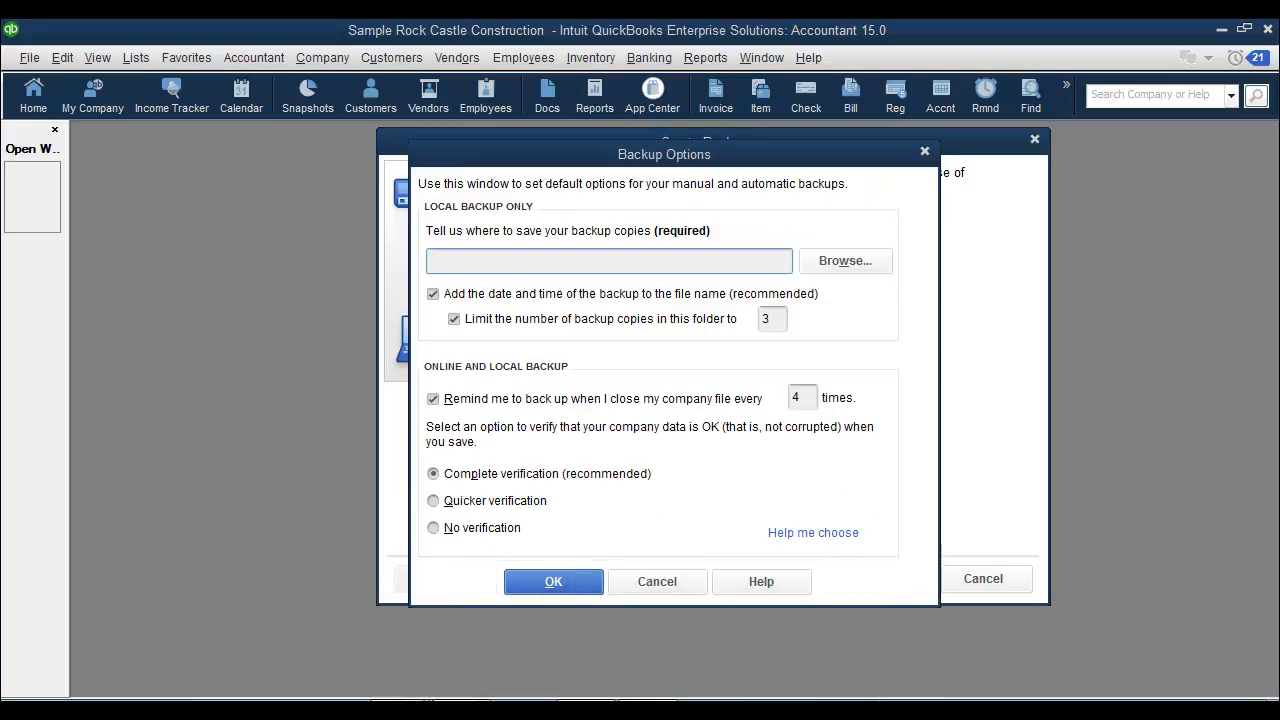
{"action": "left_click", "coordinate": [825, 262]}
{"action": "left_click", "coordinate": [778, 312]}
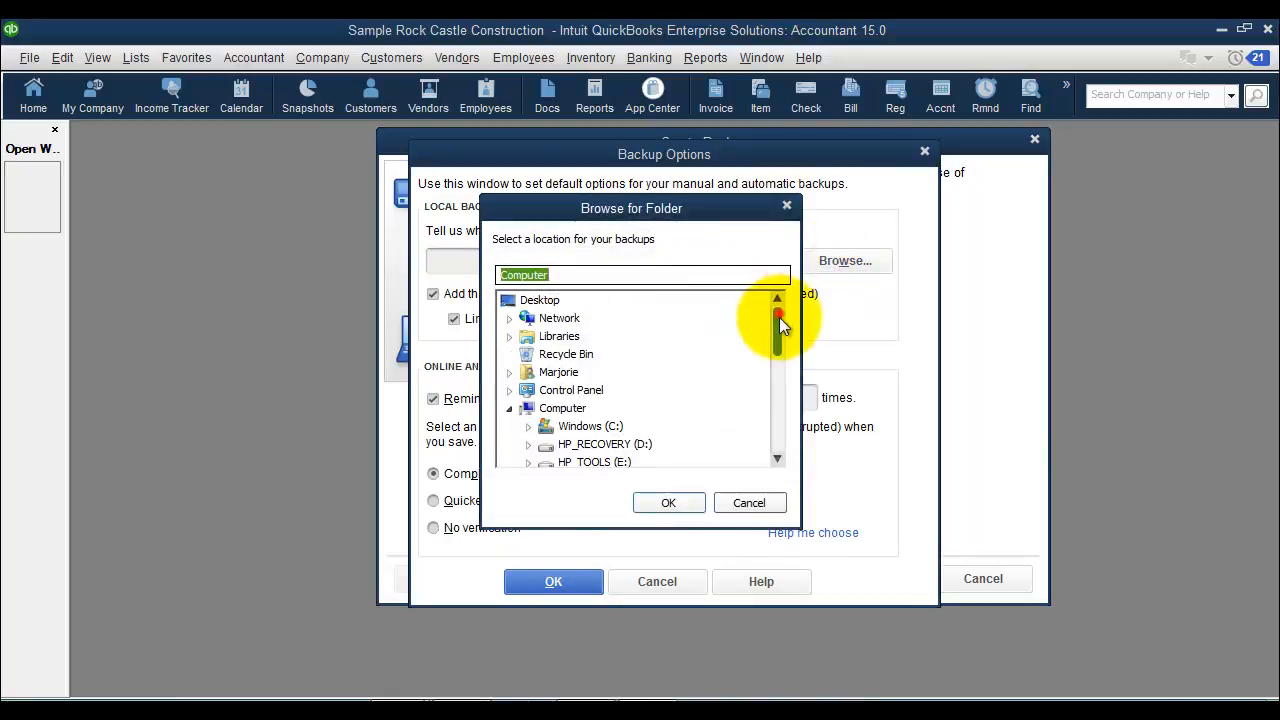
{"action": "left_click", "coordinate": [537, 301]}
{"action": "left_click", "coordinate": [668, 502]}
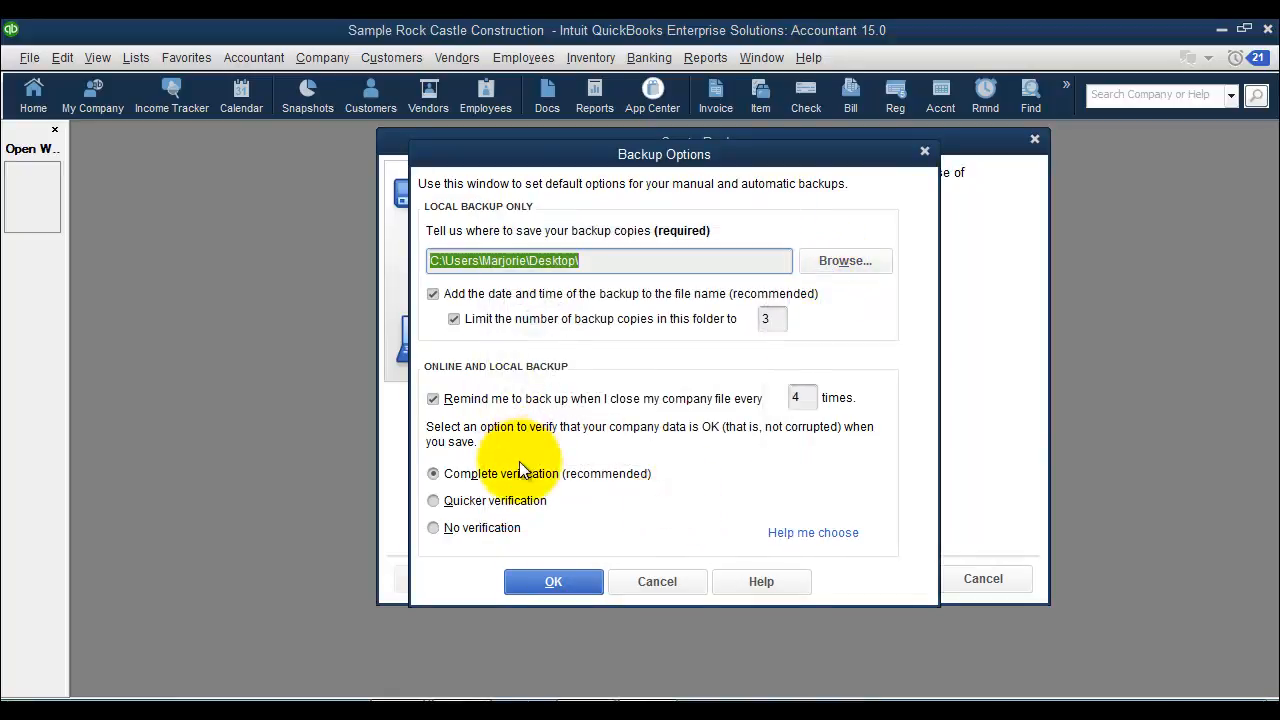
{"action": "left_click", "coordinate": [472, 530]}
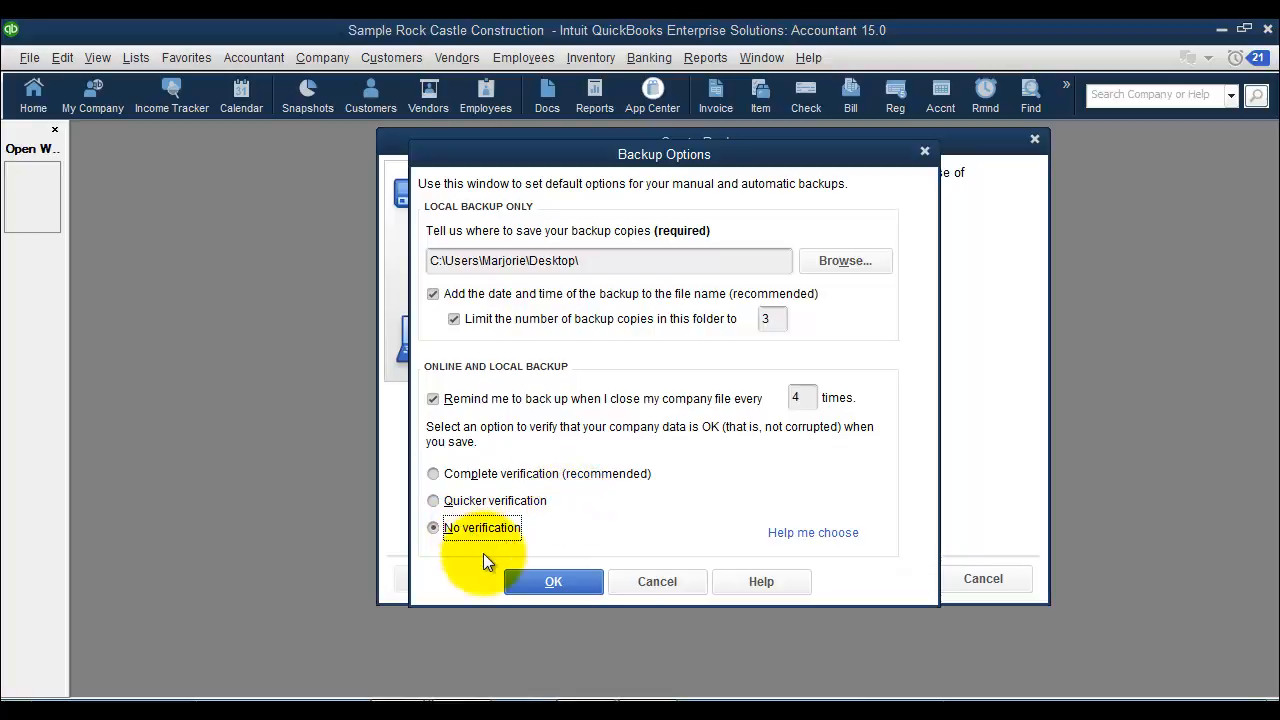
{"action": "left_click", "coordinate": [553, 583]}
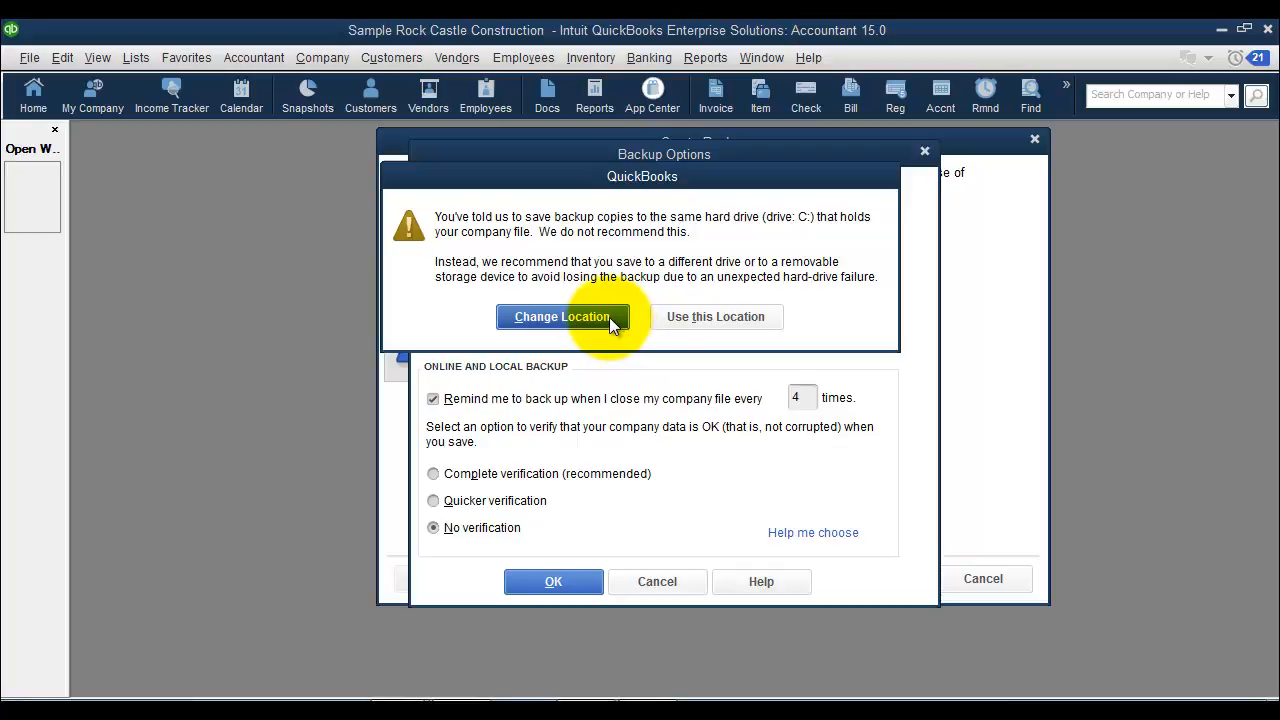
{"action": "left_click", "coordinate": [703, 317]}
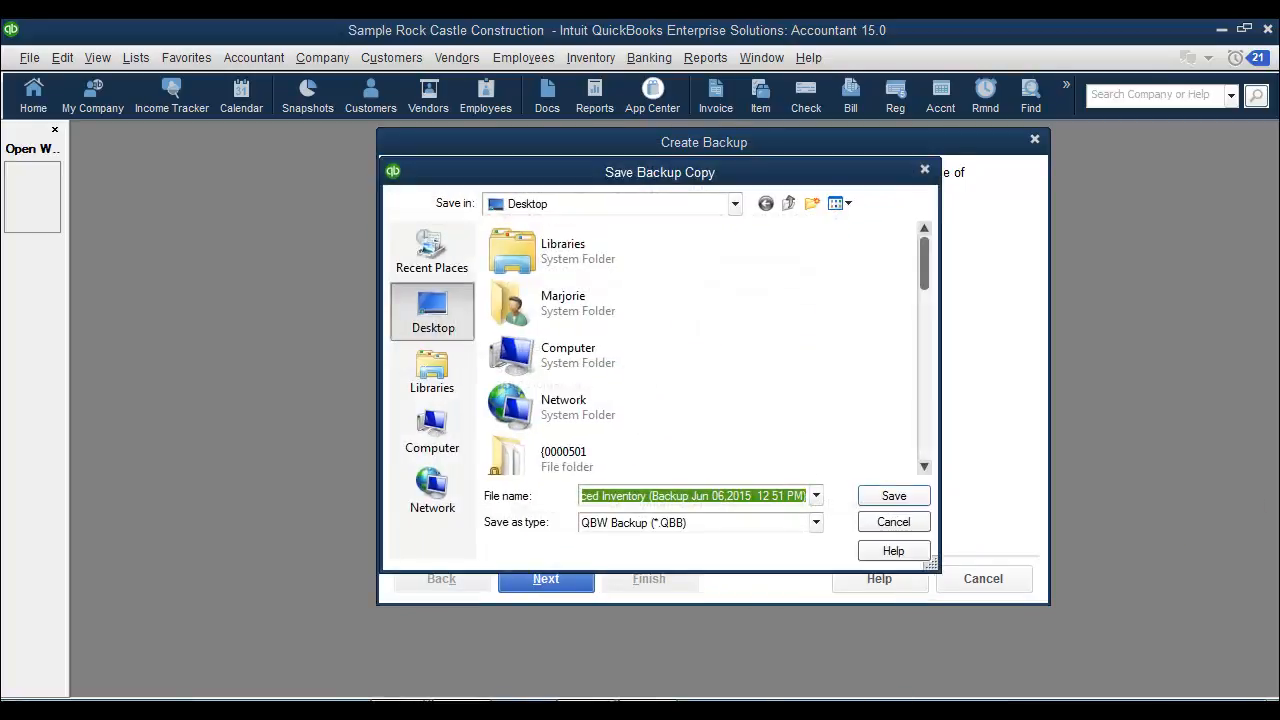
- Save the backup copy to the Desktop as a QBW Backup and finish the backup process
{"action": "left_click", "coordinate": [894, 495]}
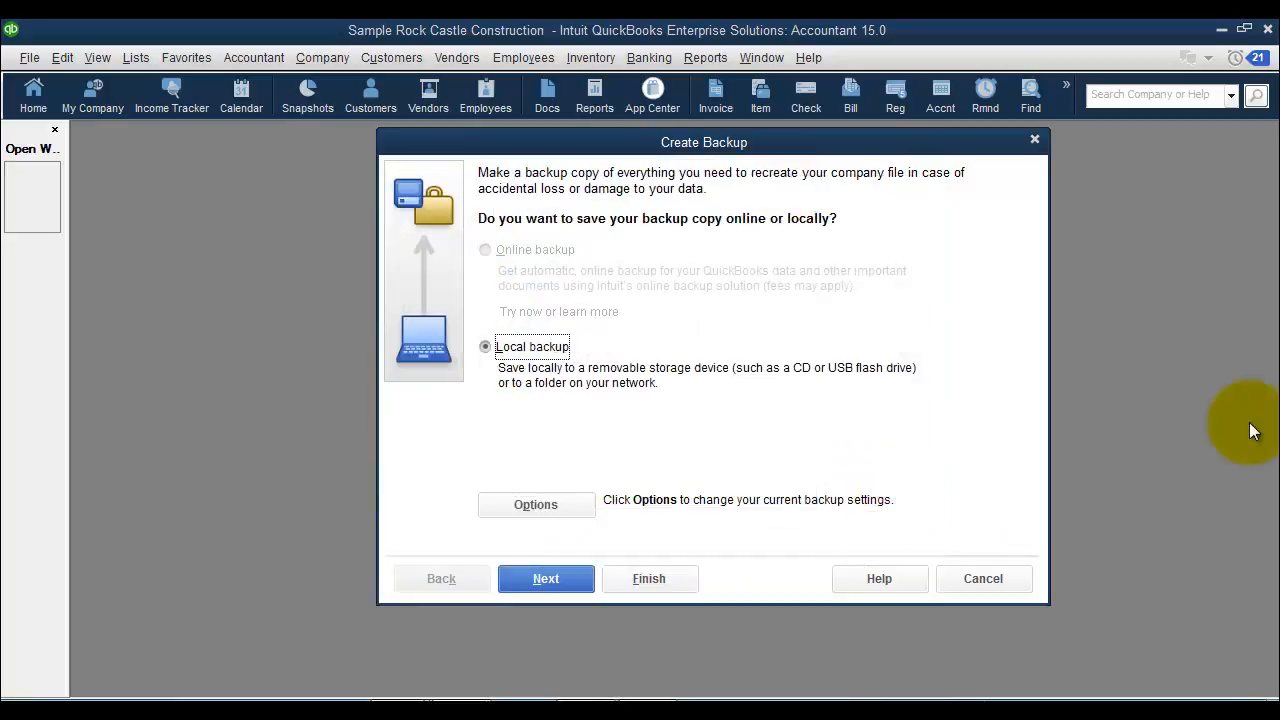
{"action": "left_click", "coordinate": [647, 579]}
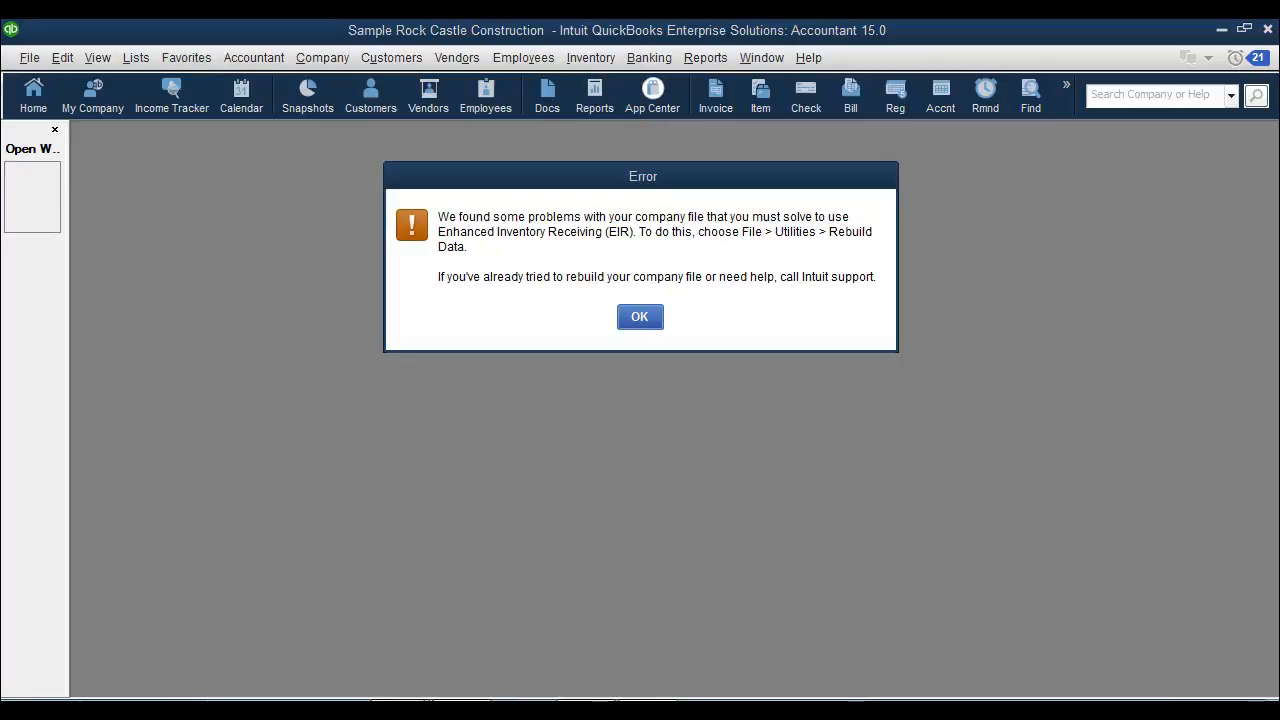
{"action": "key", "text": "Return"}
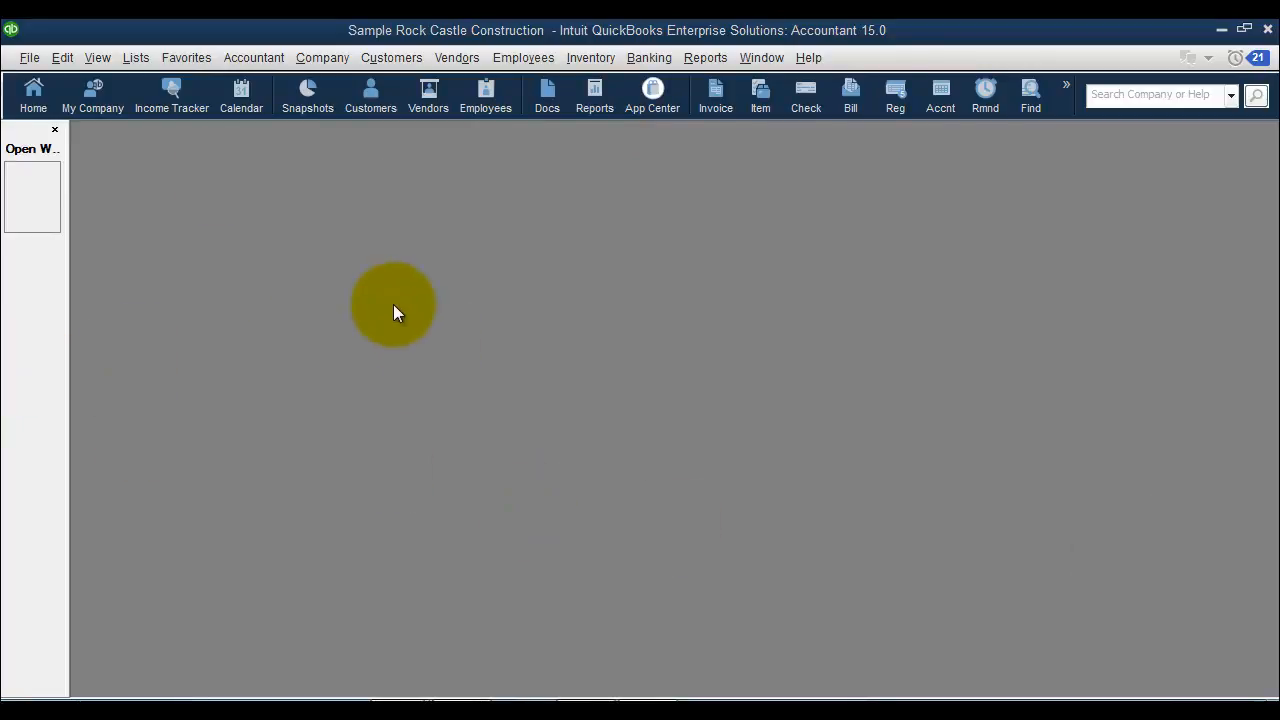
- Enable Enhanced Inventory Receiving again in the company Items & Inventory preferences and save another backup copy to the Desktop
{"action": "left_click", "coordinate": [62, 57]}
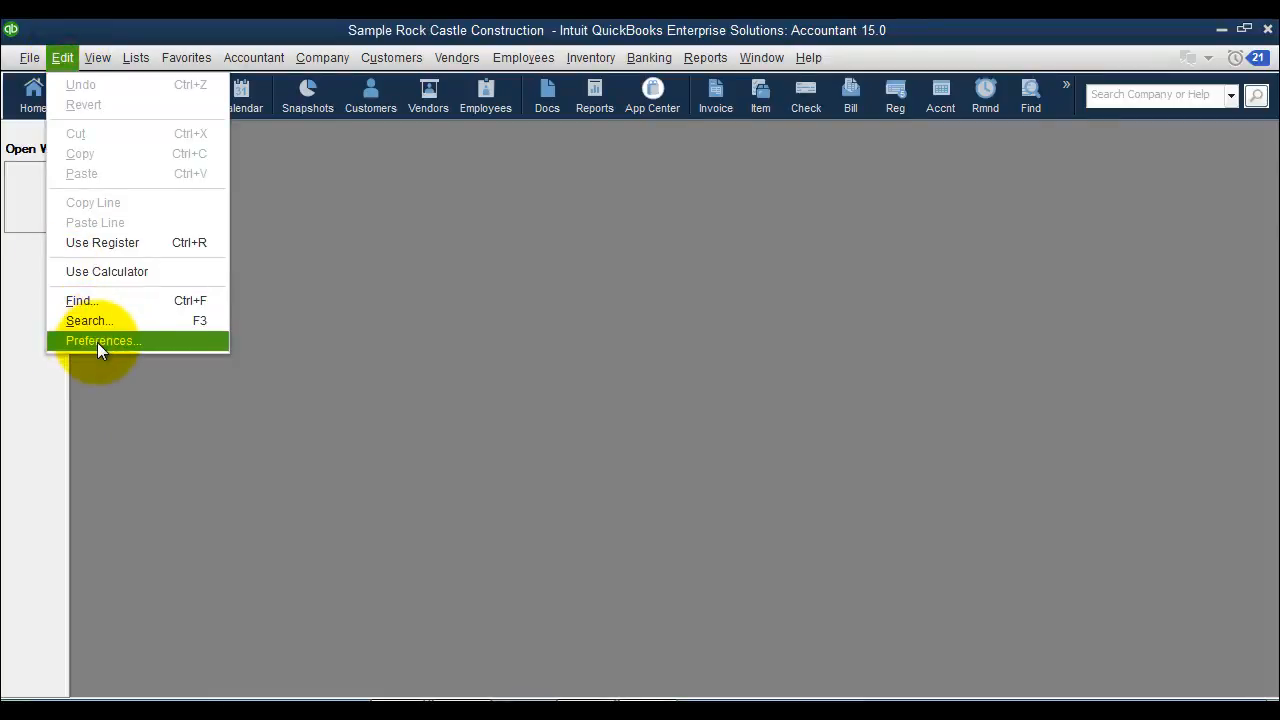
{"action": "left_click", "coordinate": [97, 342]}
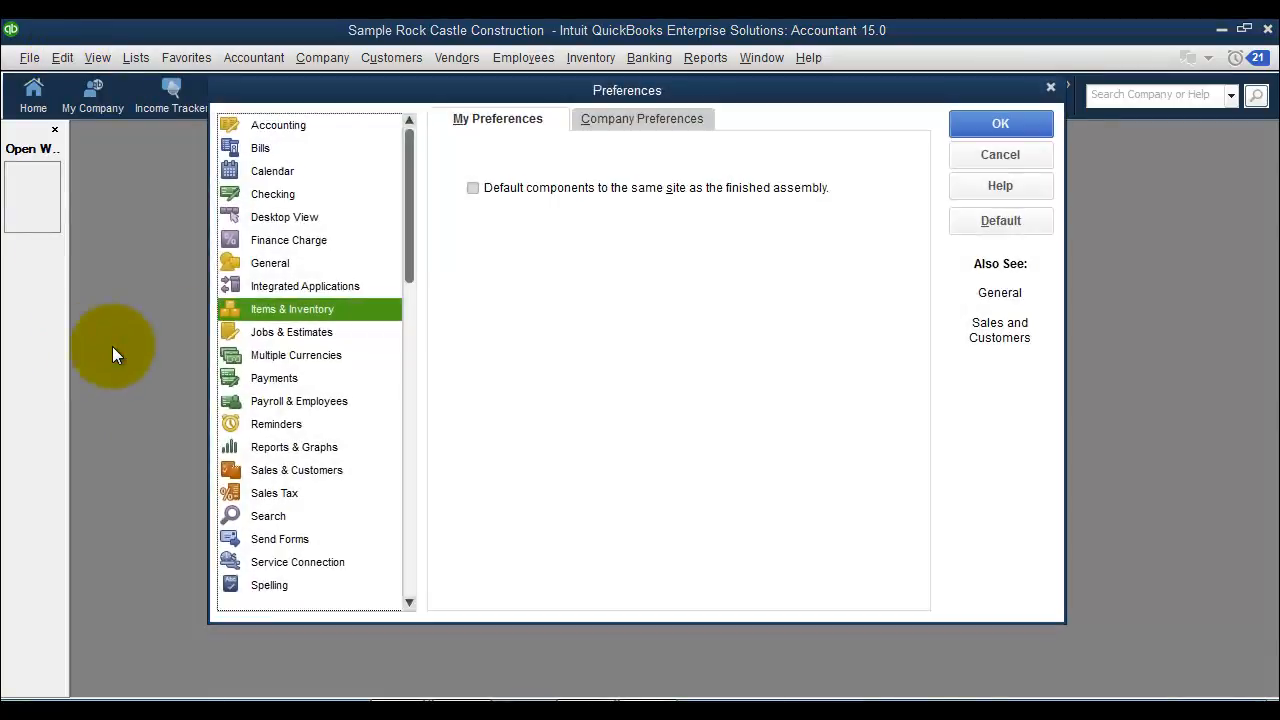
{"action": "left_click", "coordinate": [659, 121]}
{"action": "left_click", "coordinate": [530, 484]}
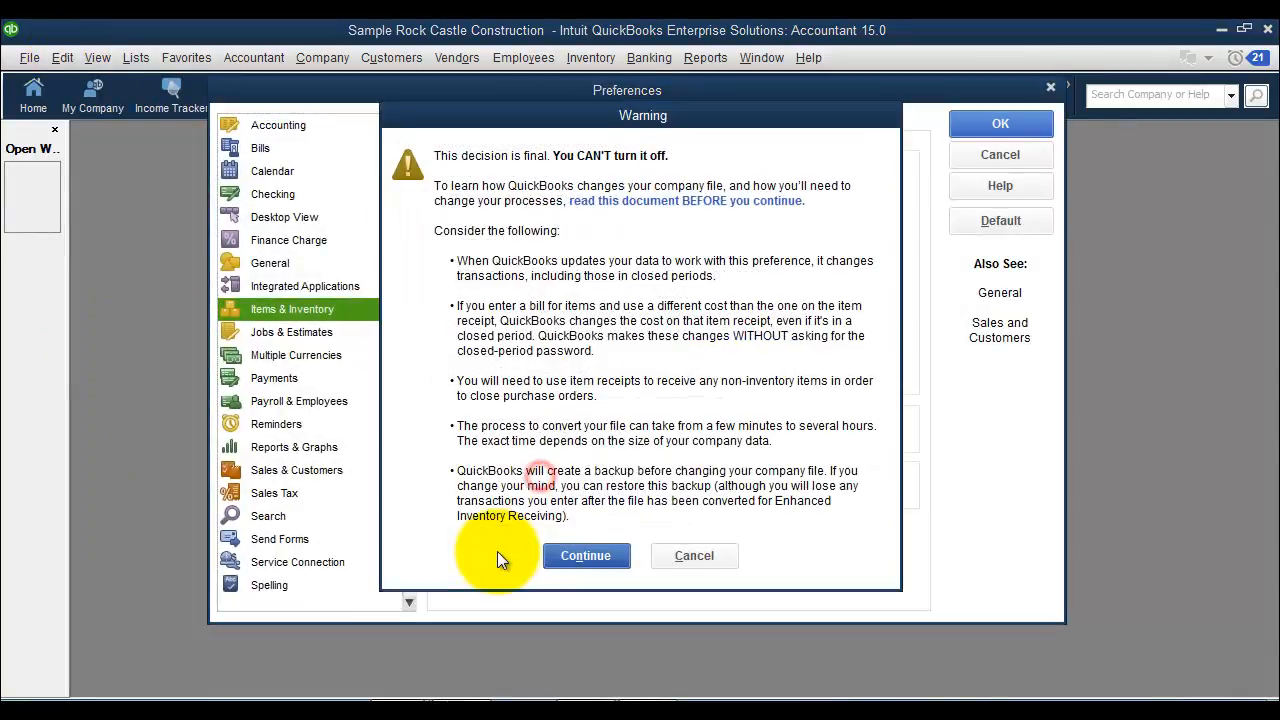
{"action": "left_click", "coordinate": [565, 566]}
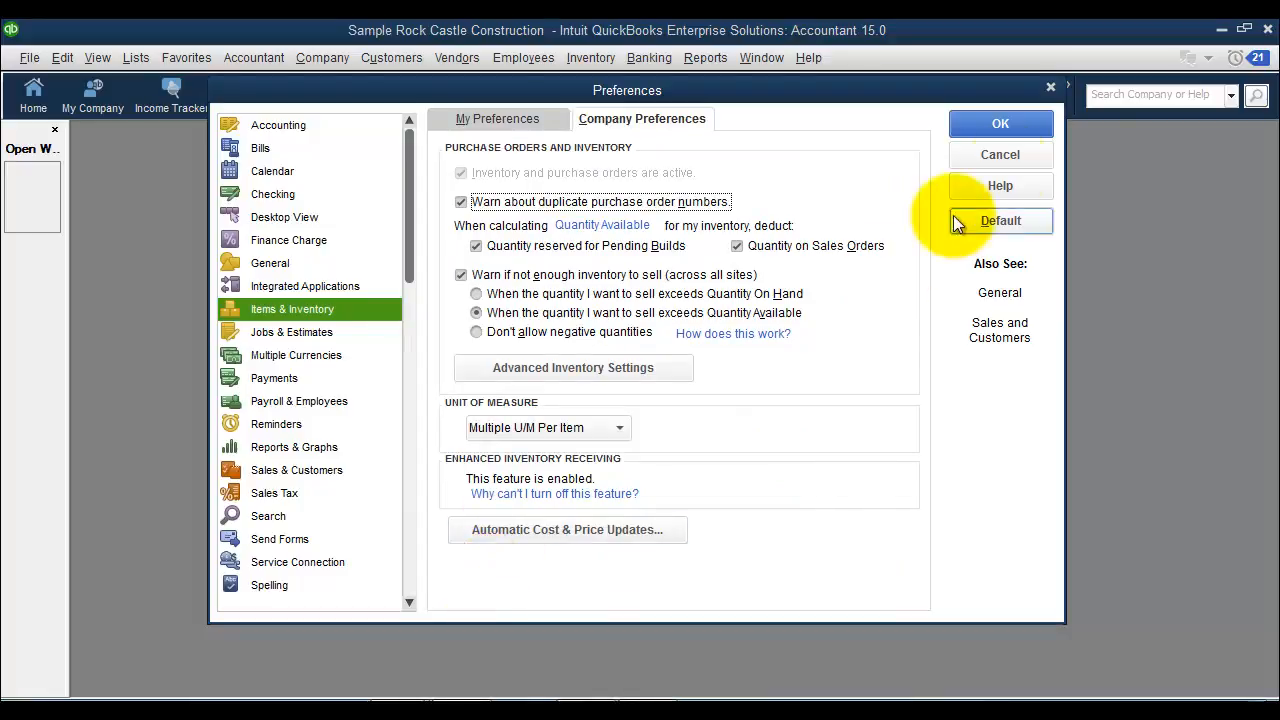
{"action": "left_click", "coordinate": [1012, 123]}
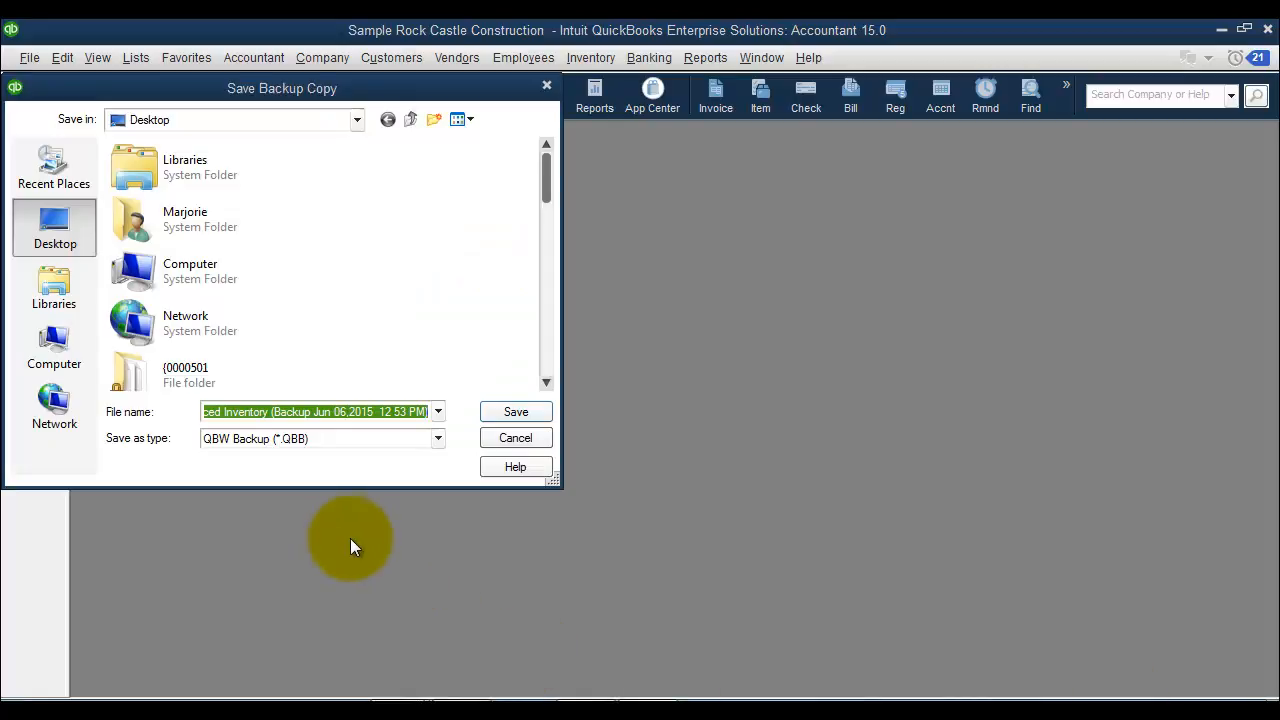
{"action": "left_click", "coordinate": [525, 413]}
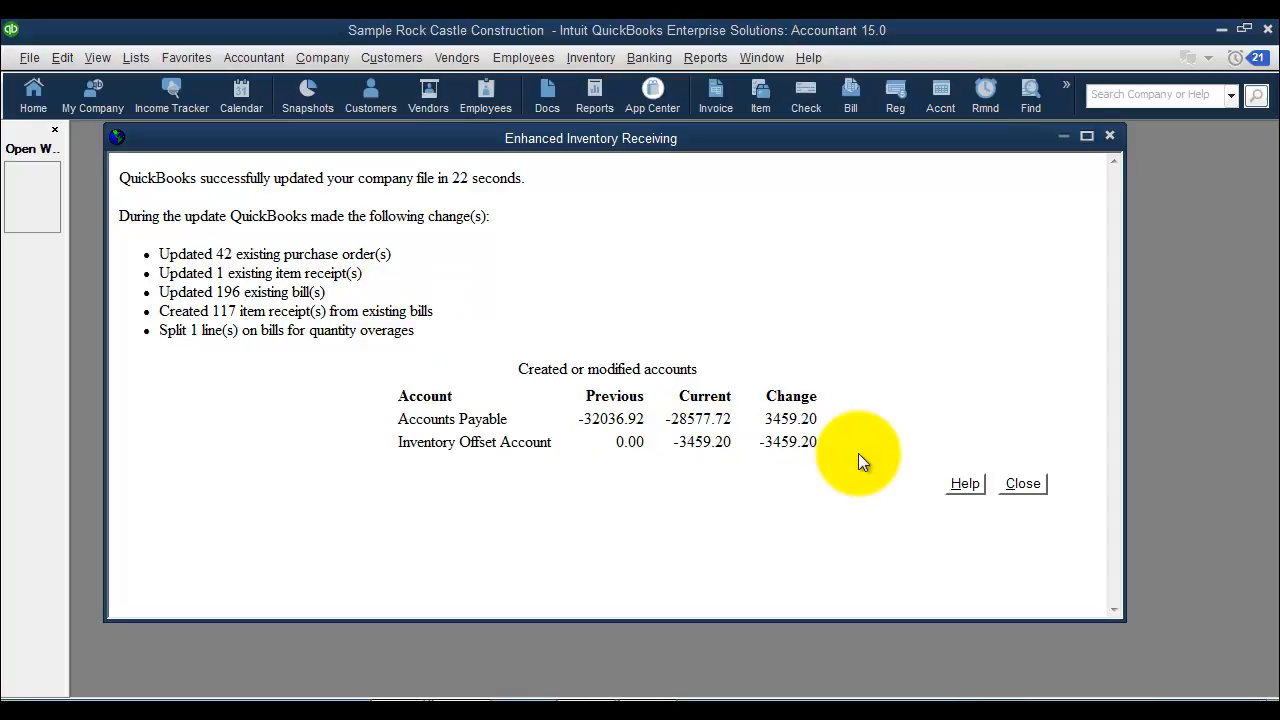
- Close the Enhanced Inventory Receiving update report and bring up the Home page maximized
{"action": "left_click", "coordinate": [1044, 489]}
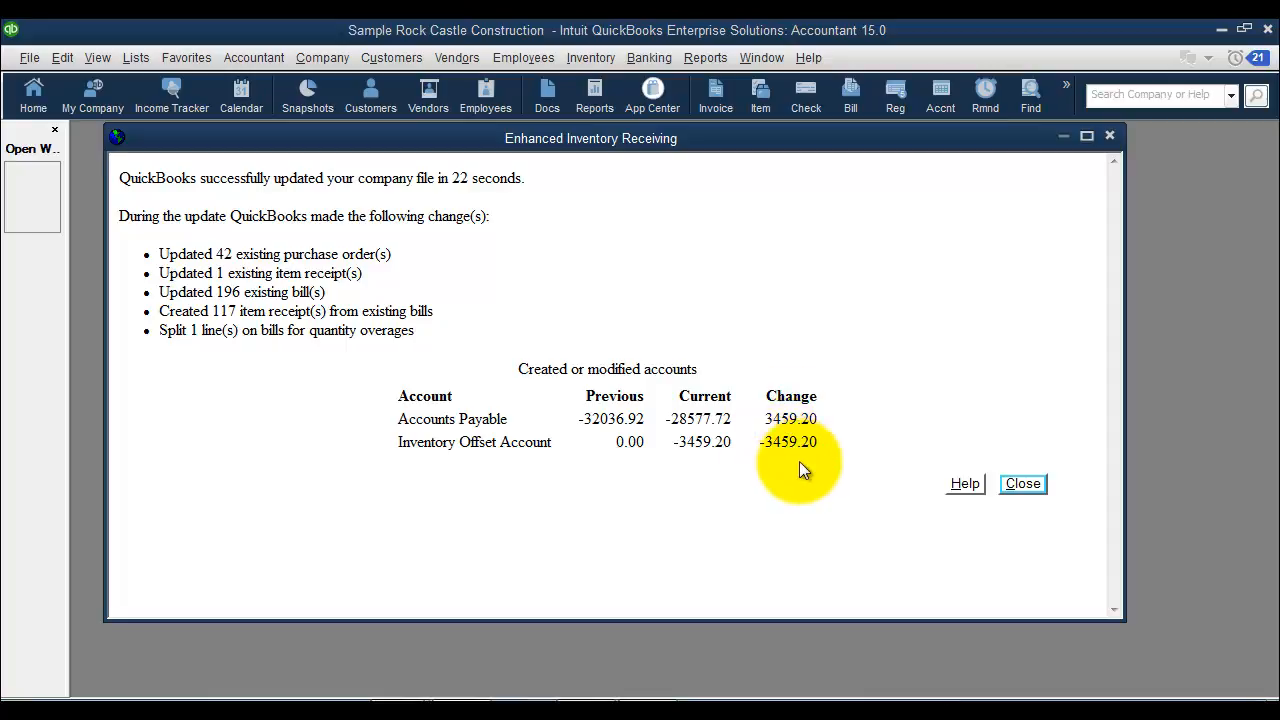
{"action": "left_click", "coordinate": [1023, 484]}
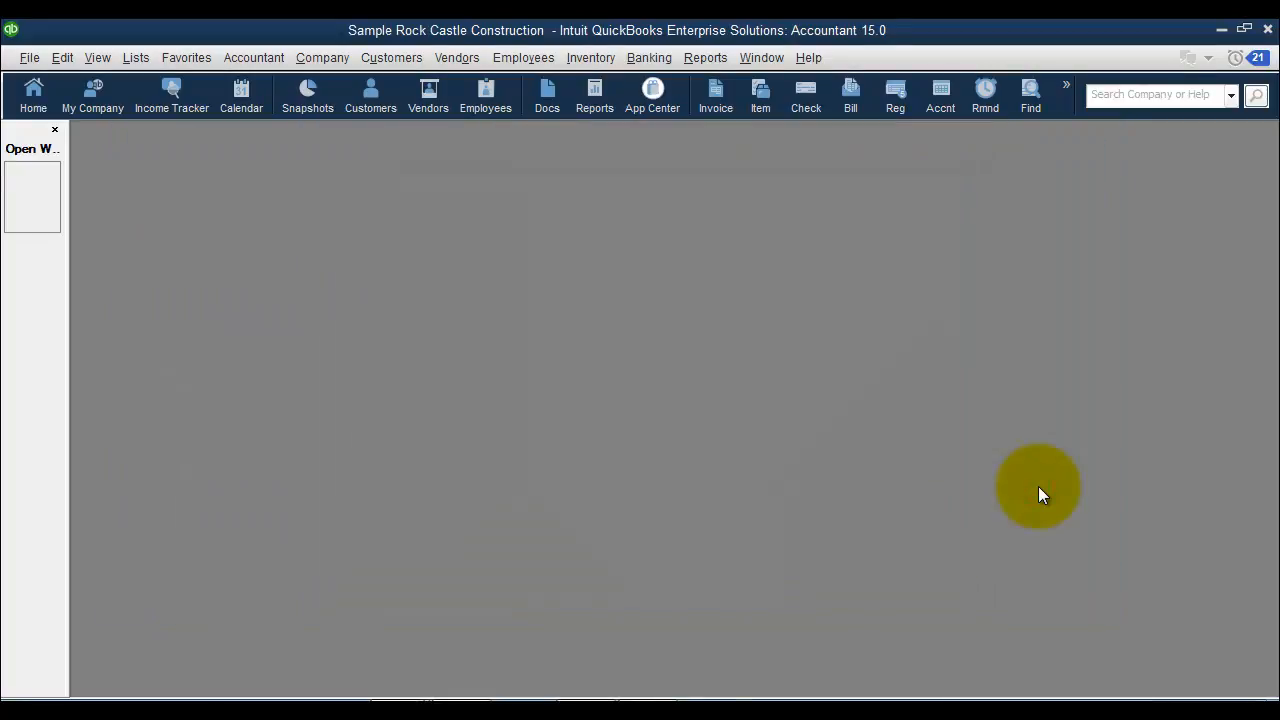
{"action": "left_click", "coordinate": [30, 101]}
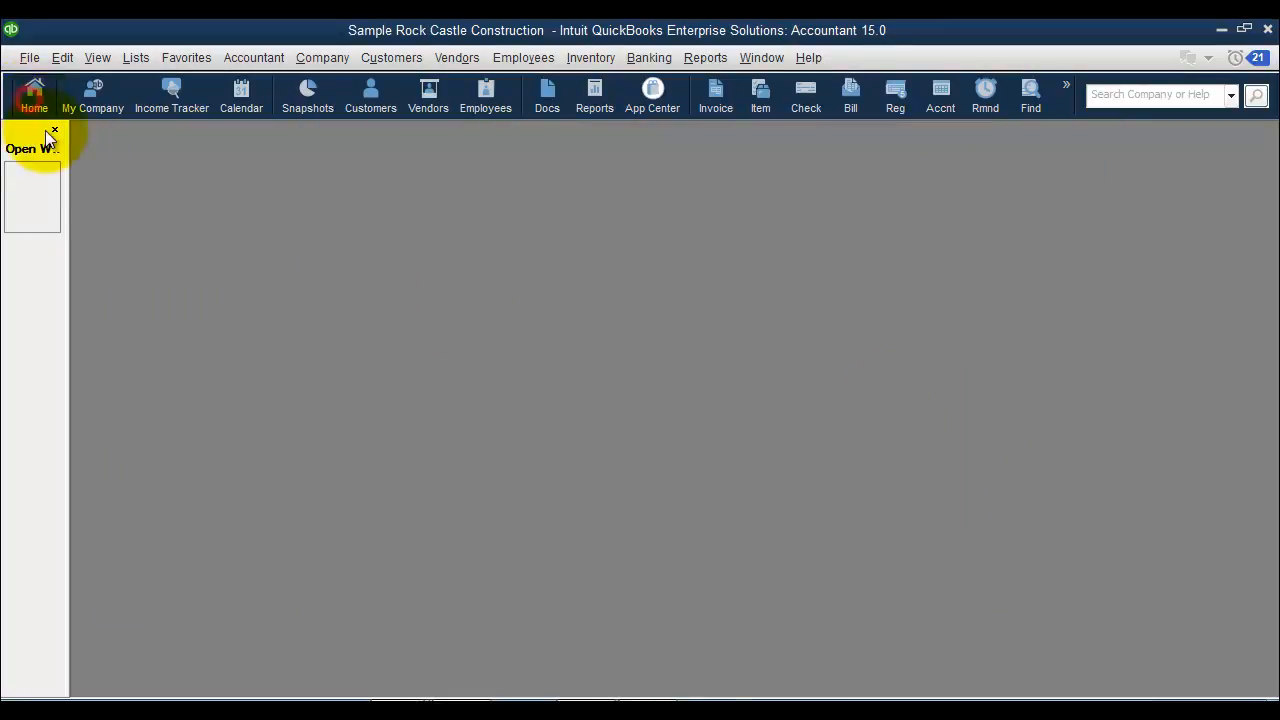
{"action": "double_click", "coordinate": [320, 140]}
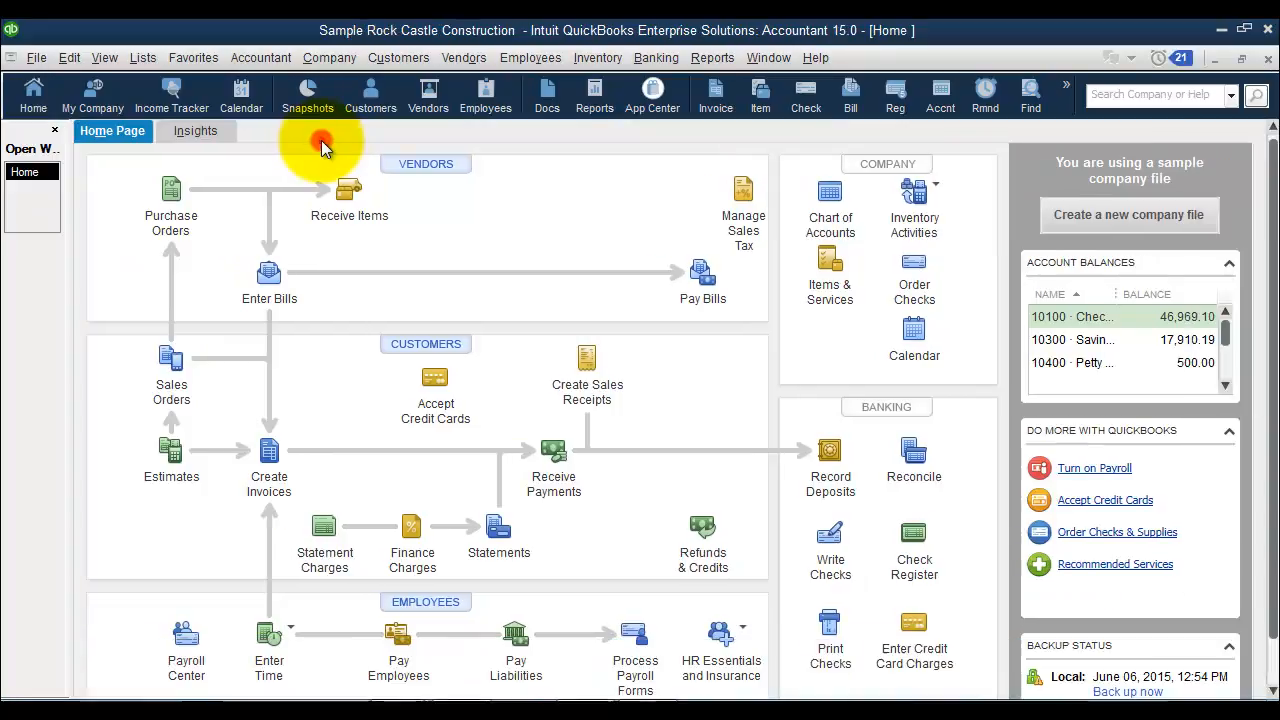